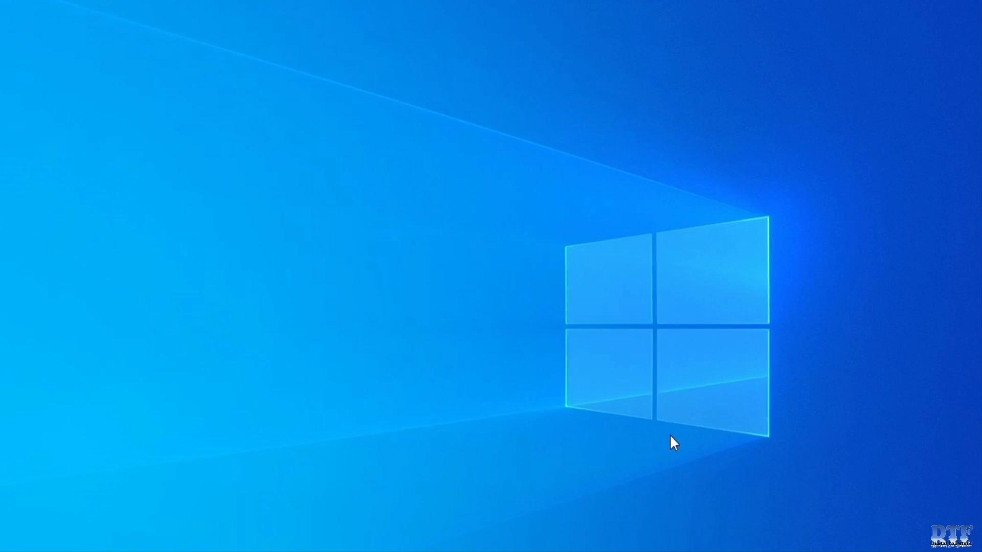
Step: Open a new File Explorer window over the desktop with Win+E
key("super+e")
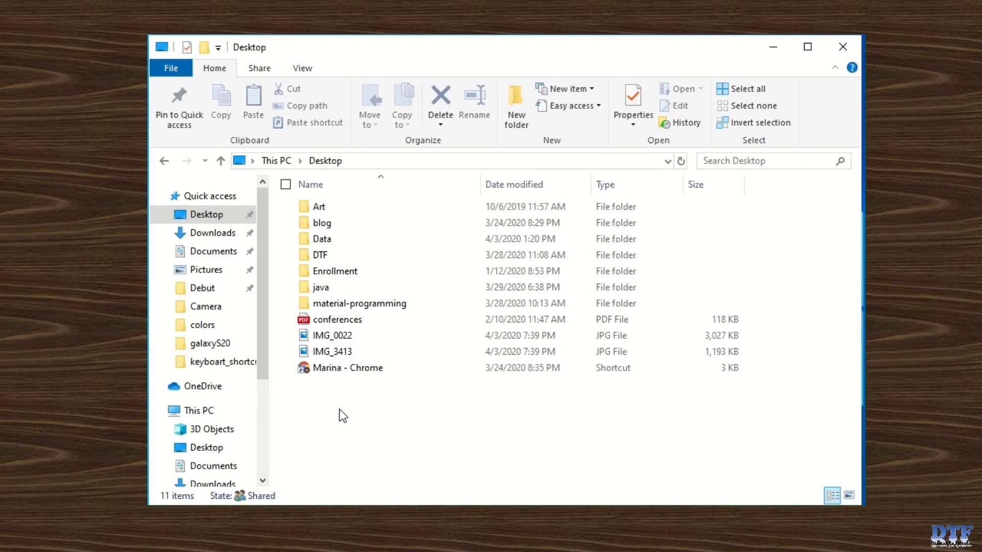
Step: Create a new Desktop folder named DigitalToFuture with Ctrl+Shift+N
key("ctrl+shift+n")
type("Digit")
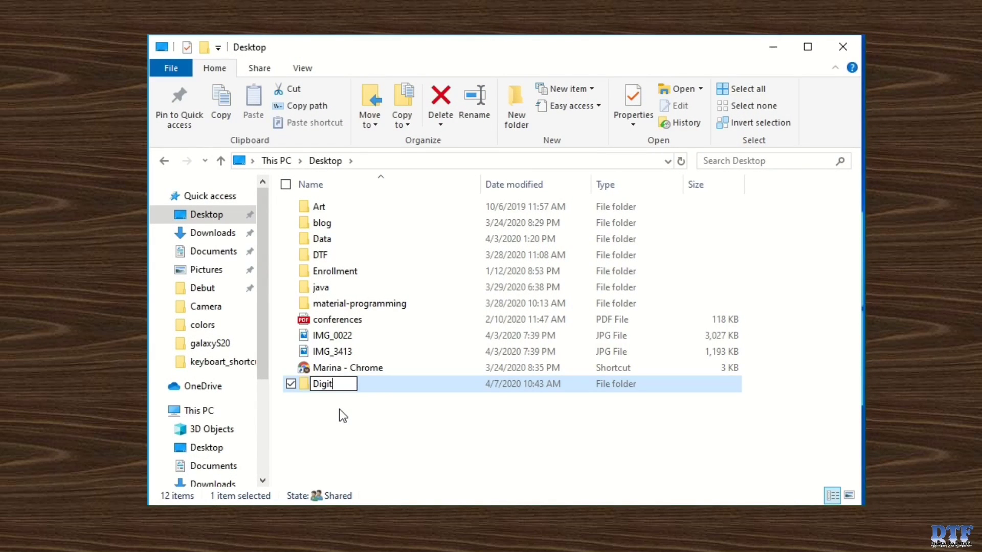
type("alToFuture")
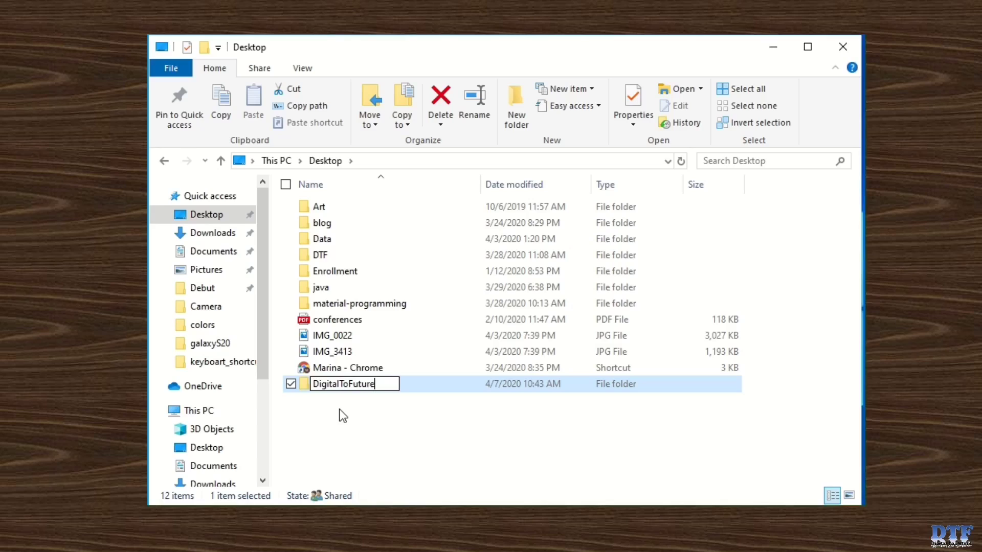
key("Return")
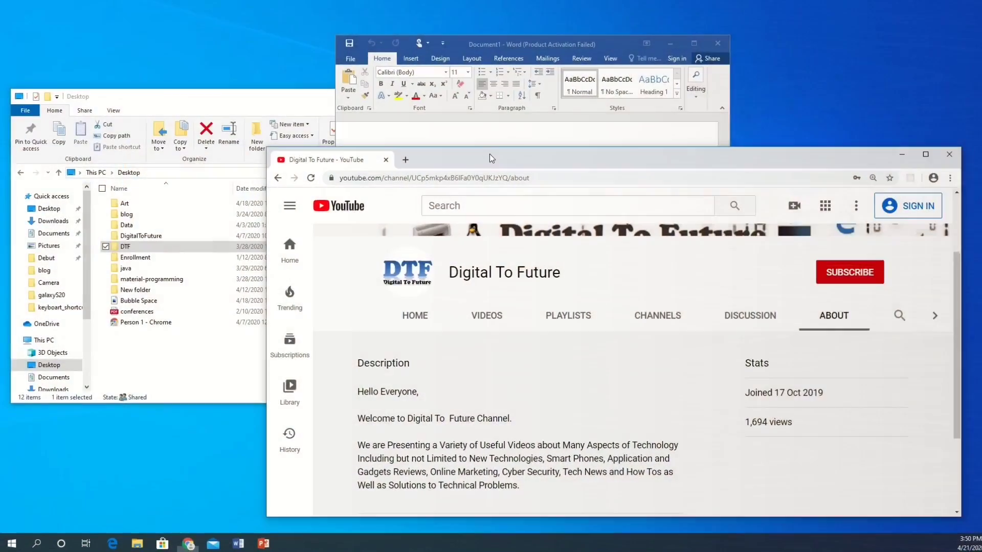
Step: Maximize the YouTube Chrome window, restore its size, then show the desktop with Win+D
key("super+Up")
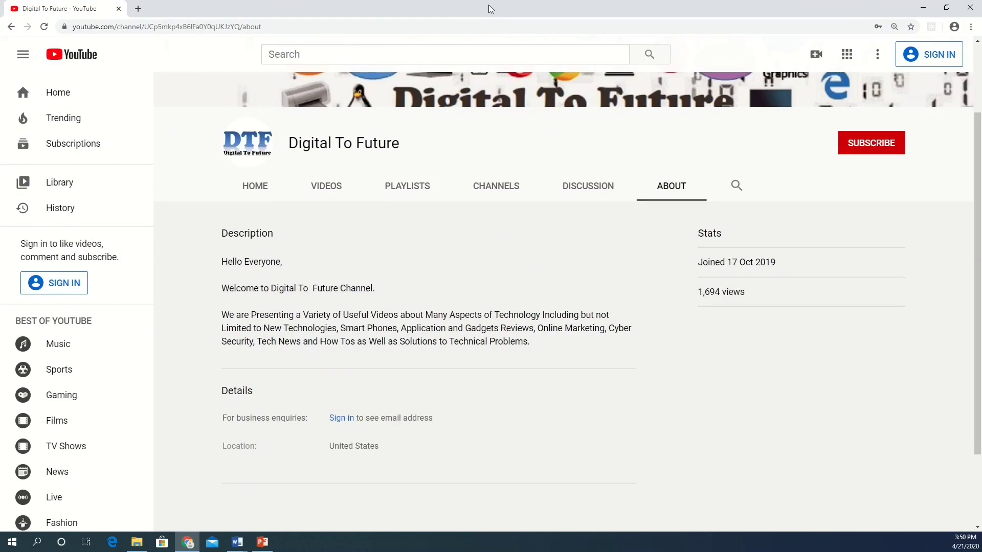
key("super+Down")
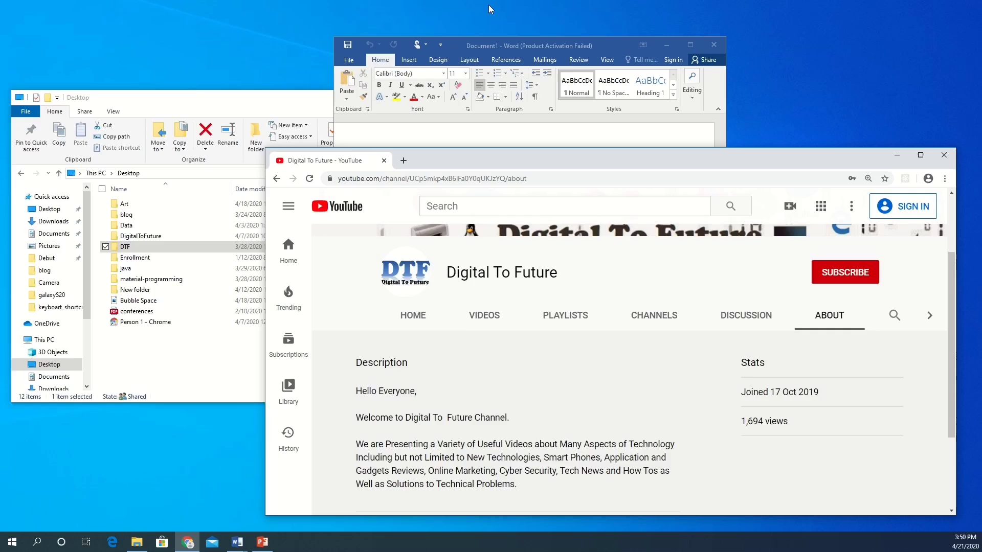
key("super+d")
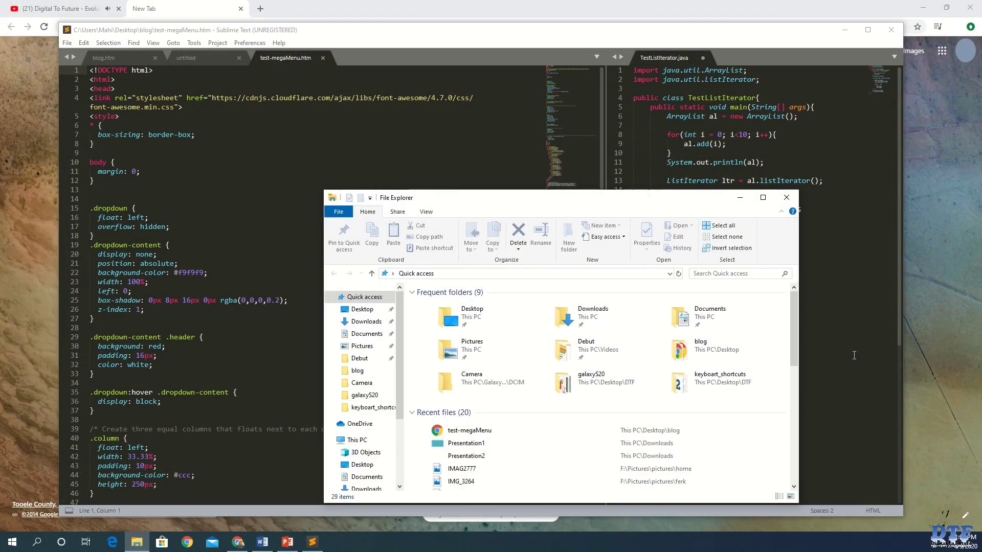
Step: Close File Explorer with Alt+F4 so Sublime Text comes to the front
key("alt+F4")
key("alt+F4")
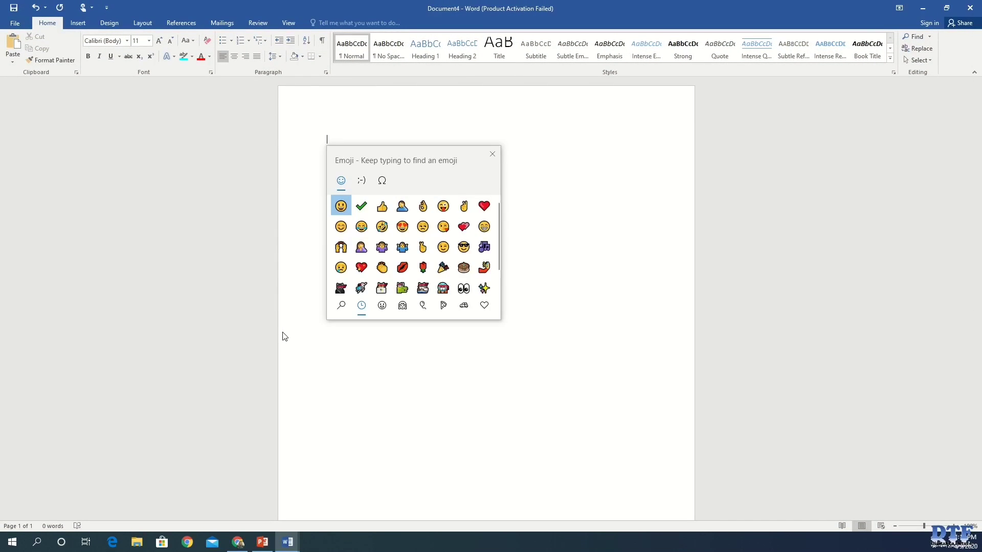
Step: Insert a check mark, two smiling kaomoji and a bracket symbol from the emoji panel
left_click(361, 206)
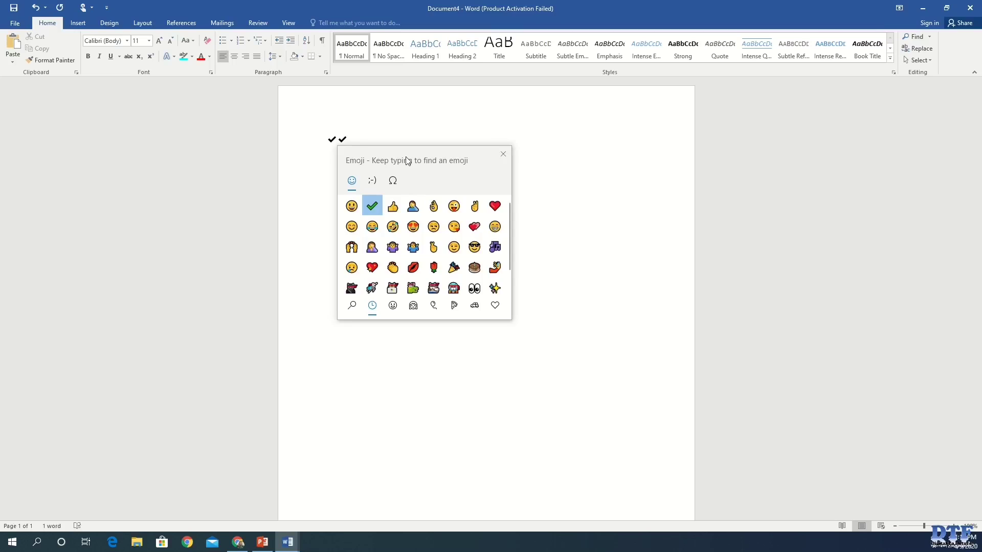
left_click_drag(372, 158, 474, 200)
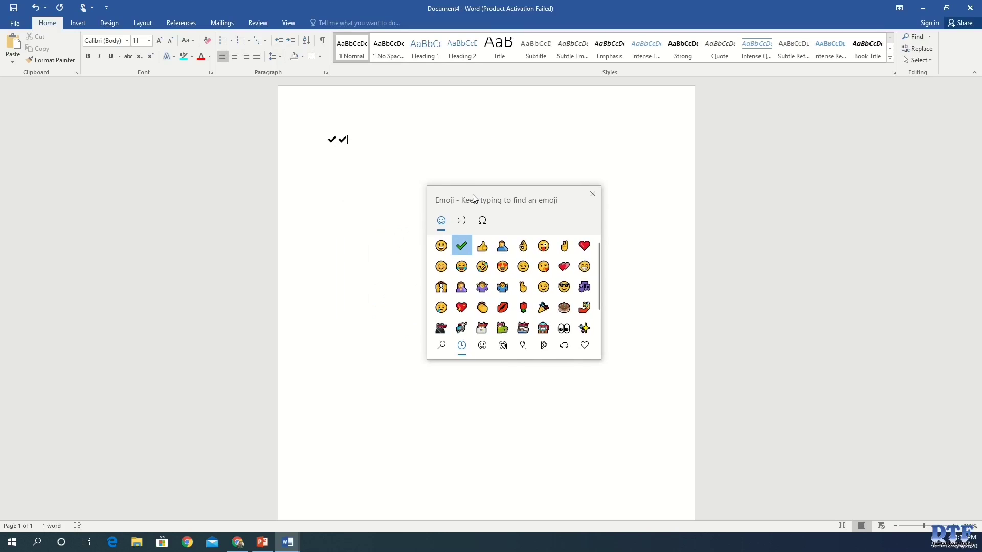
left_click(462, 224)
left_click(459, 250)
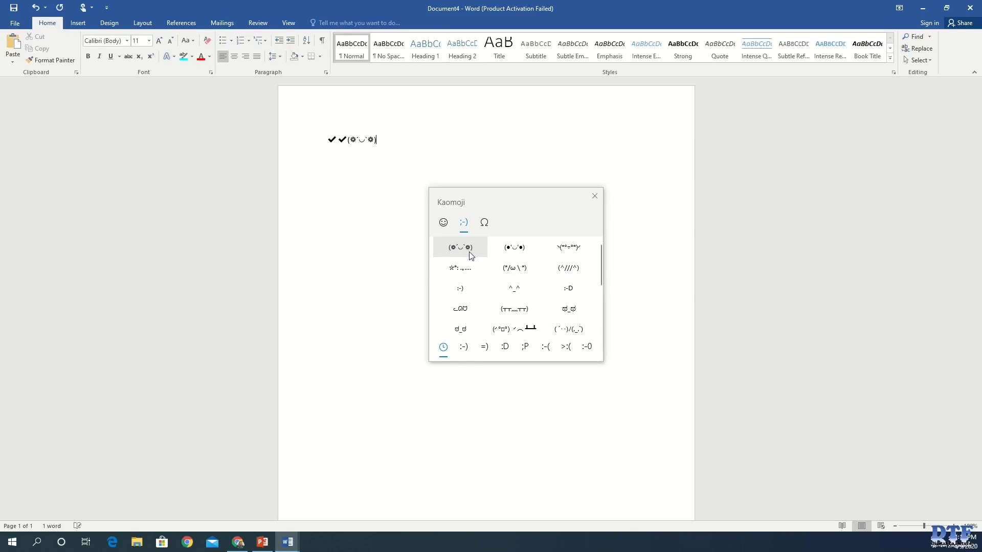
left_click(513, 249)
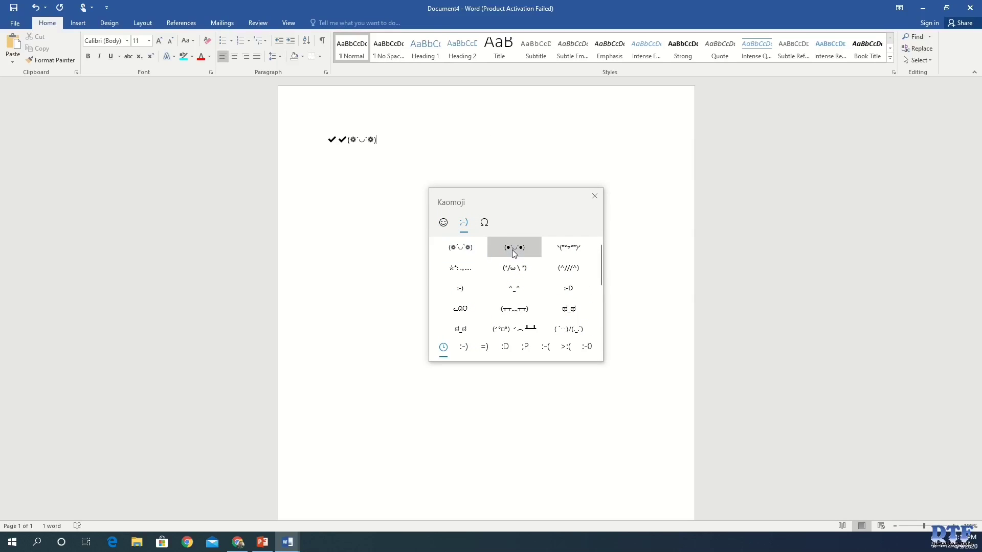
left_click(484, 223)
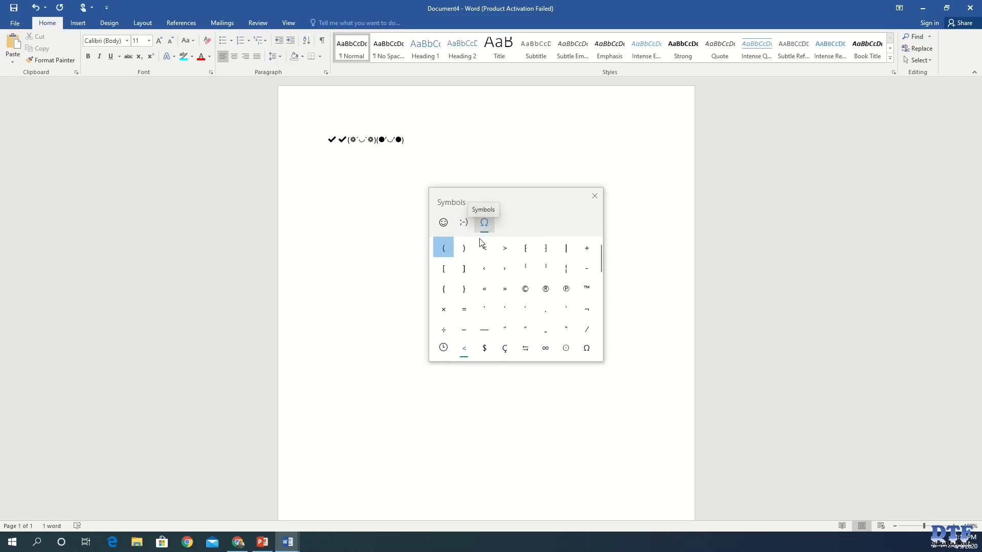
left_click(462, 287)
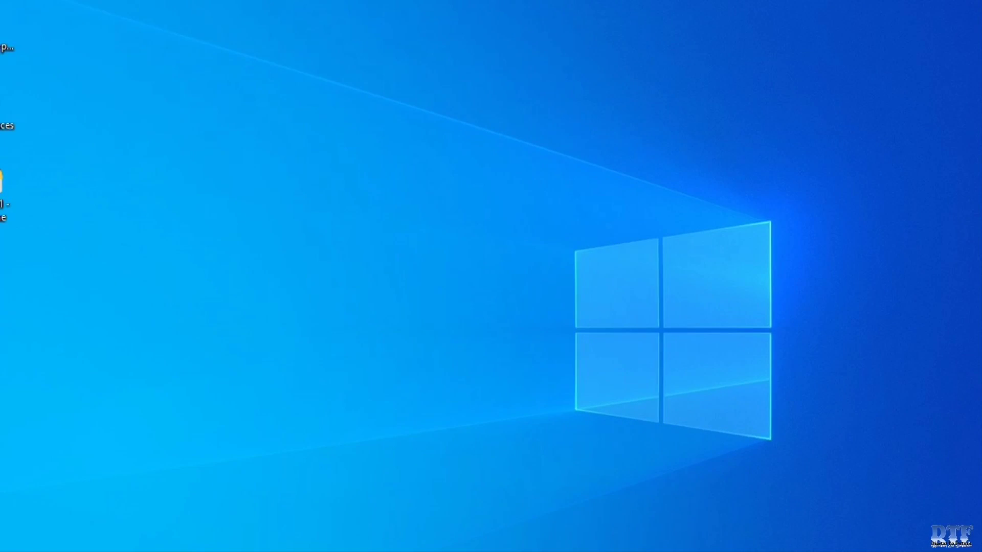
Step: Show the Win+P Project options for a second display
key("super+p")
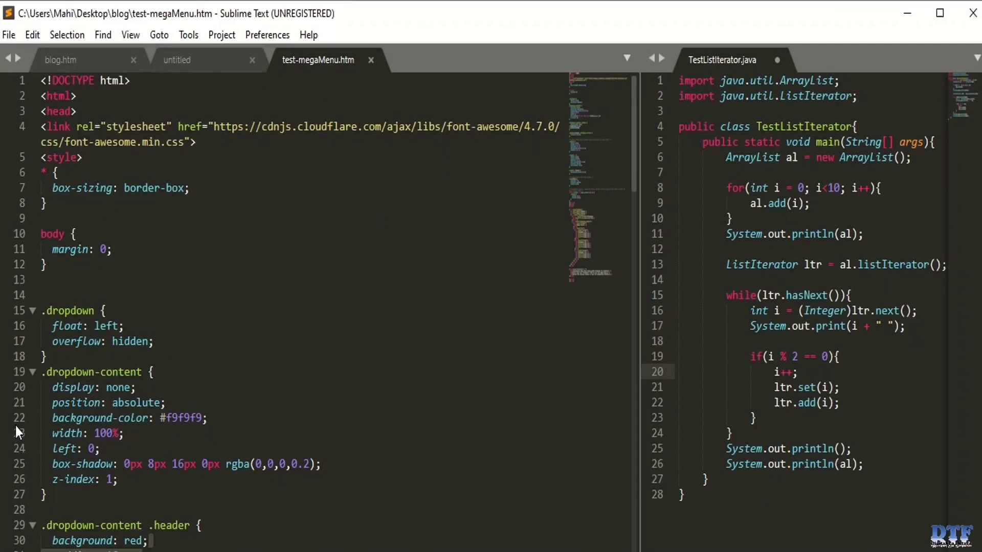
Step: Bring up the Win+Shift+S snipping toolbar over the Sublime Text code
key("super+shift+s")
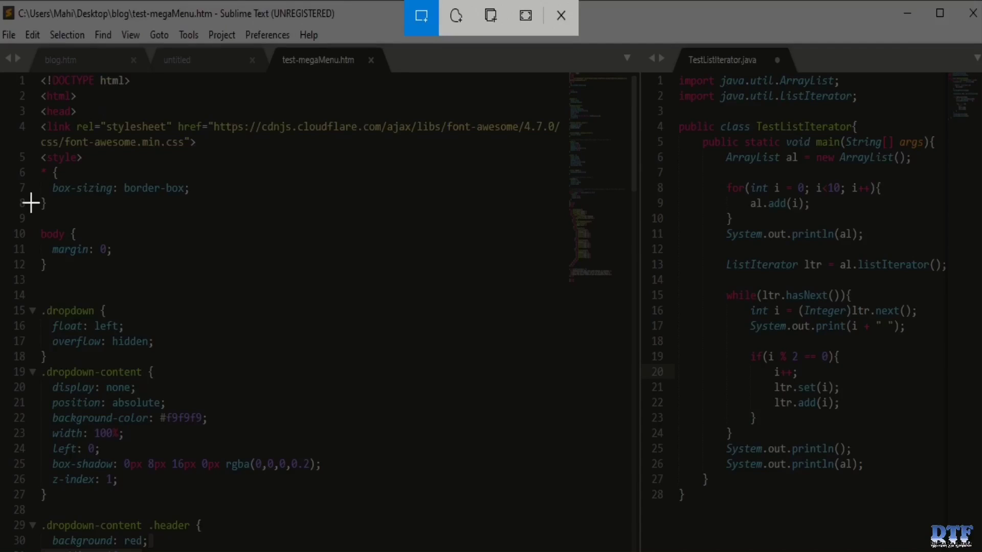
Step: Snip code lines 15–18 (the .dropdown rule) and launch Paint from Windows search
left_click_drag(27, 301, 185, 366)
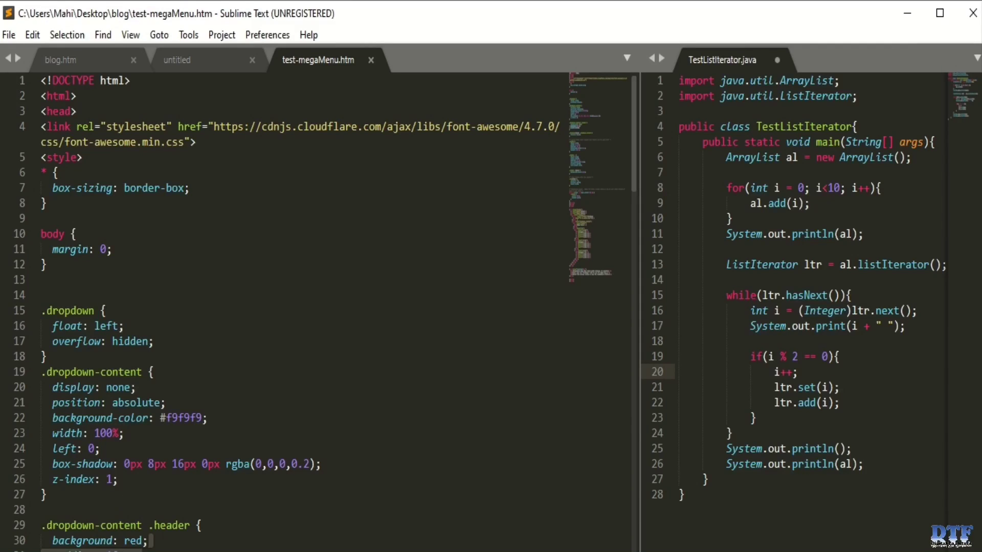
key("super")
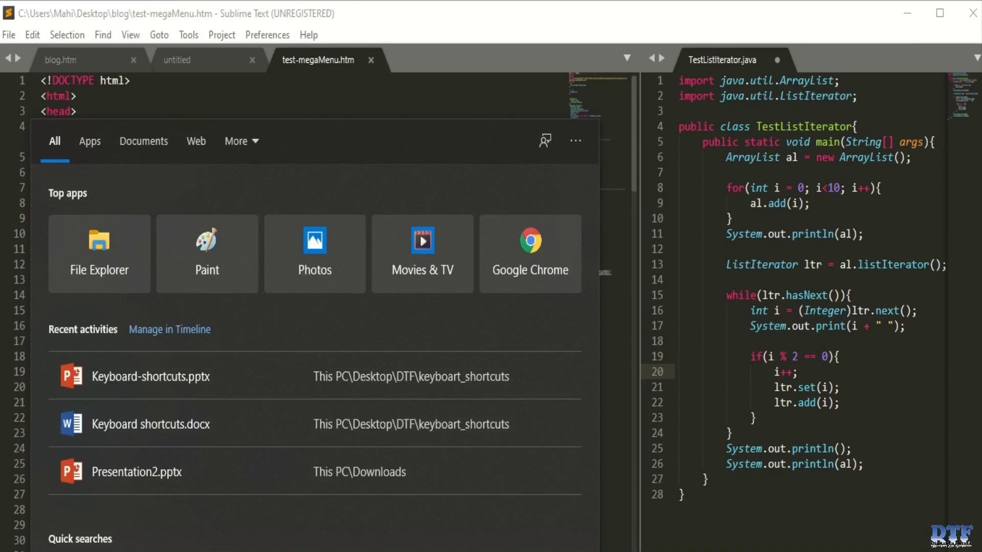
type("paint")
key("Return")
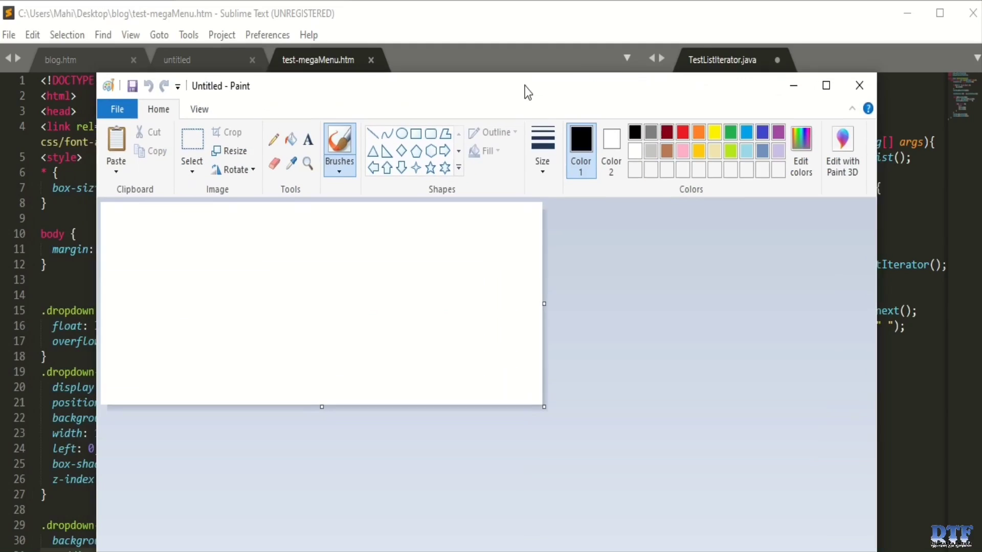
Step: Move the Paint window into view and paste the .dropdown code snip
left_click_drag(415, 220, 513, 84)
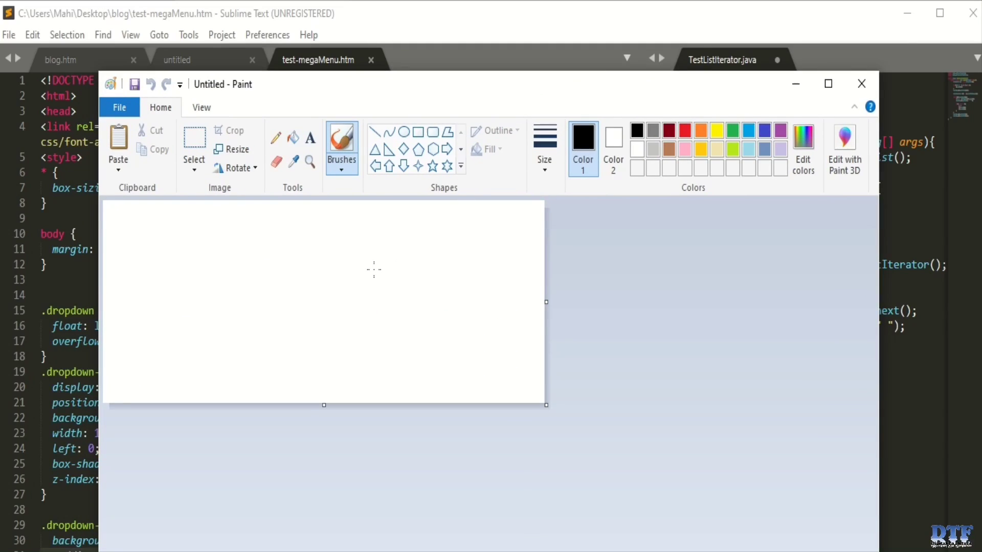
key("ctrl+v")
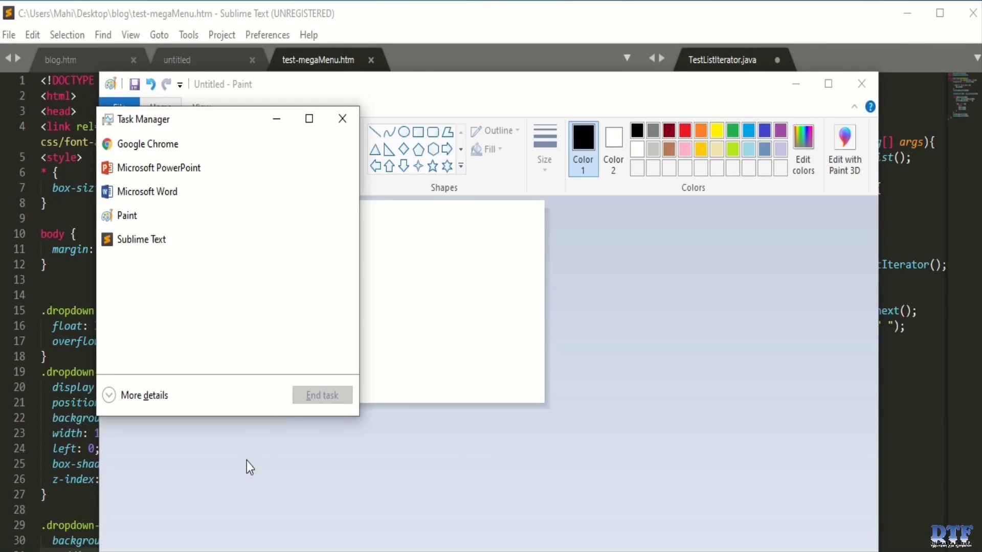
key("Escape")
key("ctrl+v")
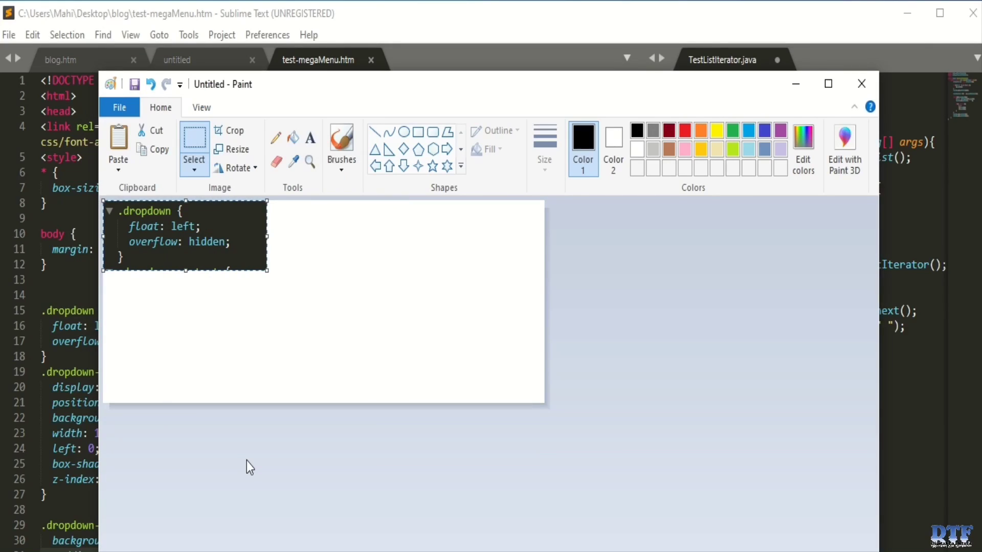